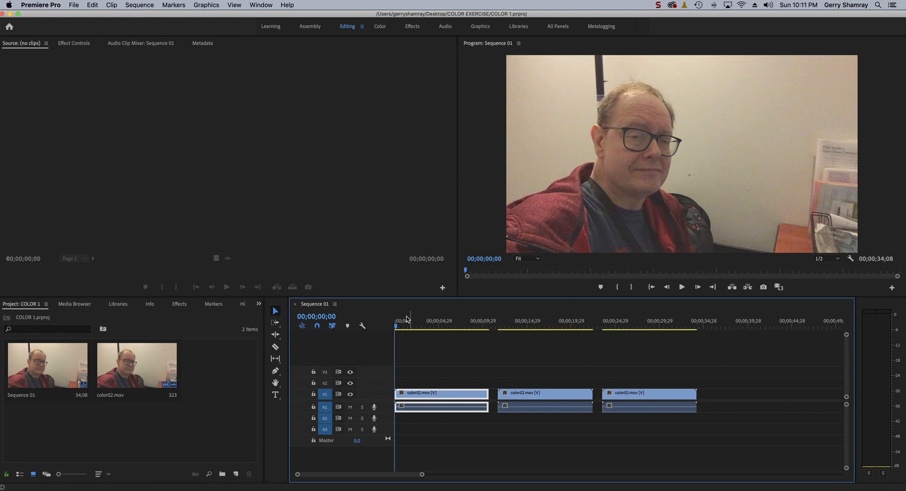
Step: Move the playhead to the sequence start and open Lumetri Scopes
mouse_move(401, 330)
left_mouse_down()
mouse_move(448, 328)
mouse_move(396, 328)
left_mouse_up()
left_click(259, 6)
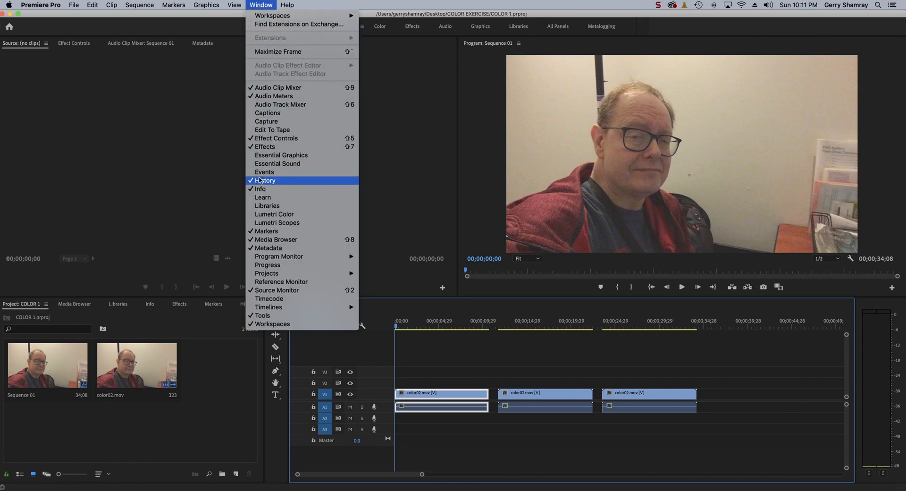
left_click(264, 223)
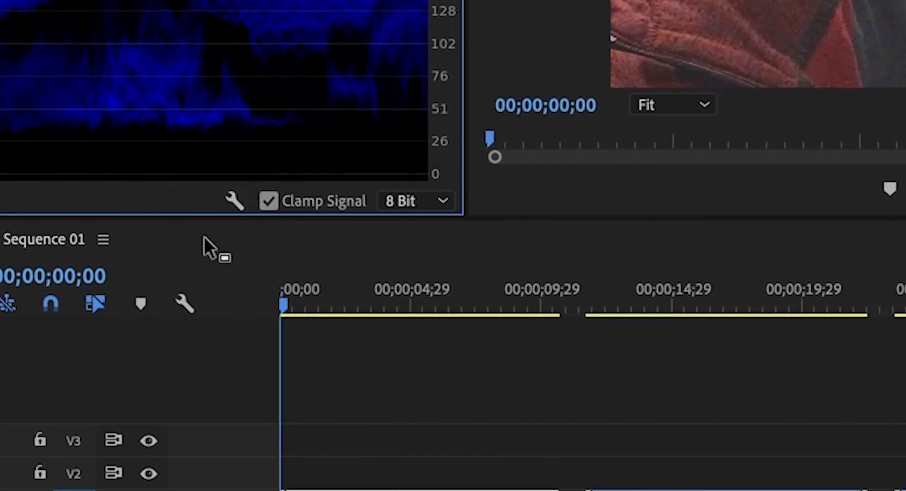
Step: Examine the Lumetri Scopes display options, including the parade and waveform types, and view the scopes enlarged
left_click(233, 199)
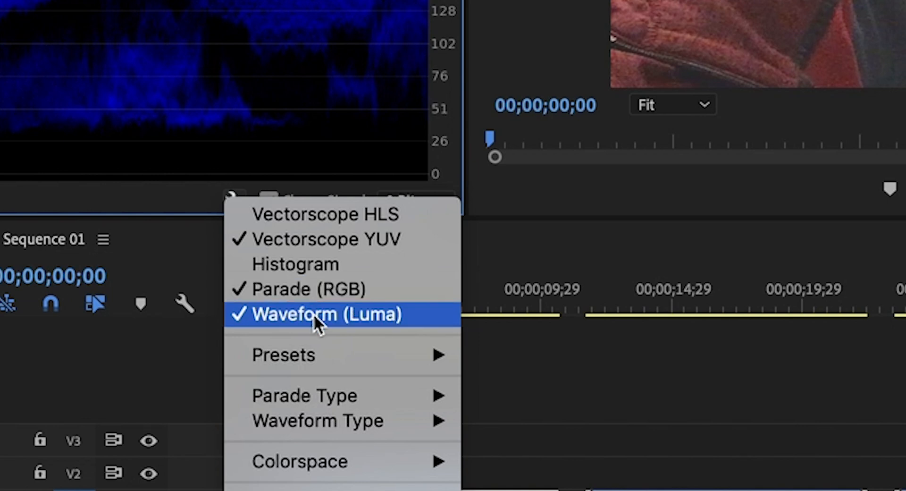
mouse_move(307, 397)
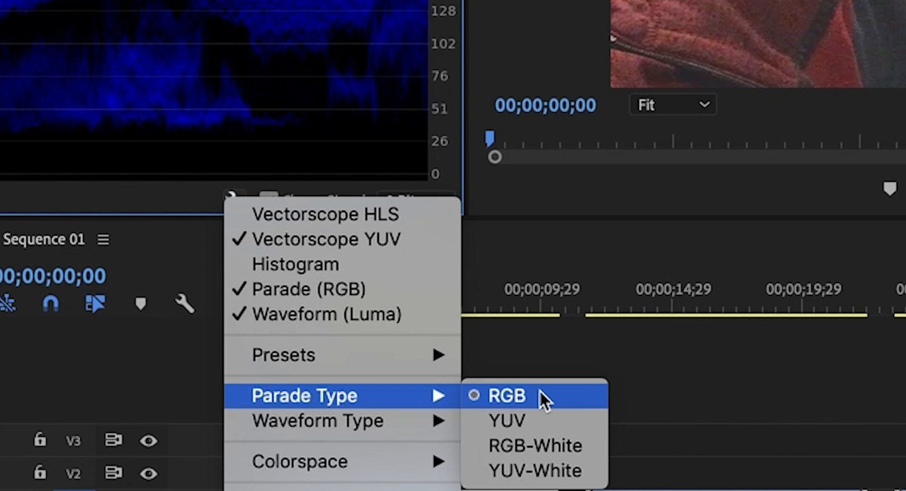
mouse_move(304, 423)
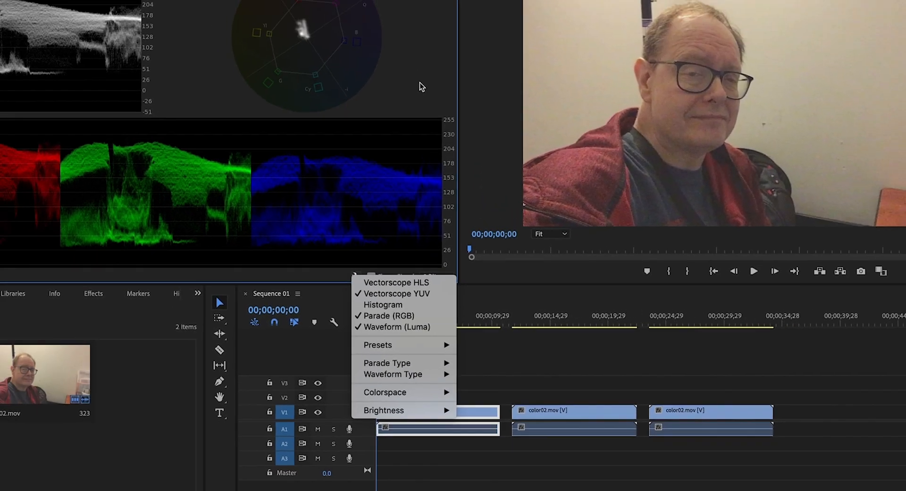
left_click(420, 83)
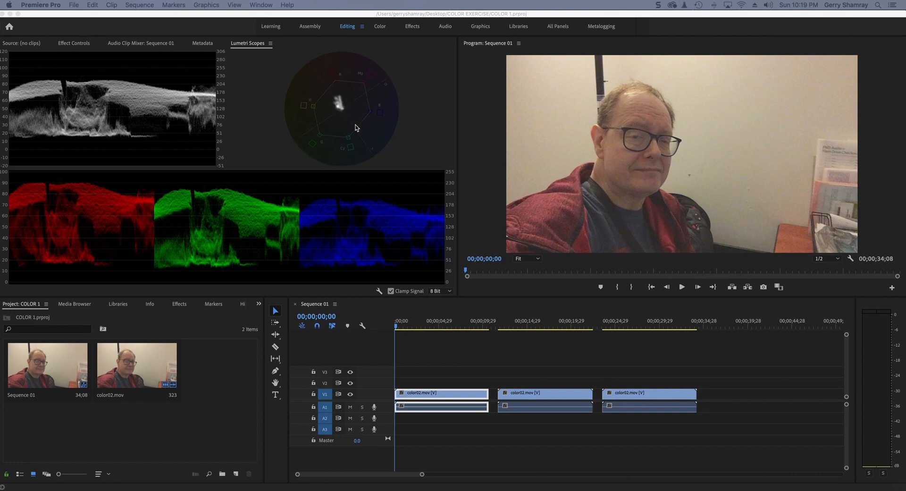
left_click(424, 109)
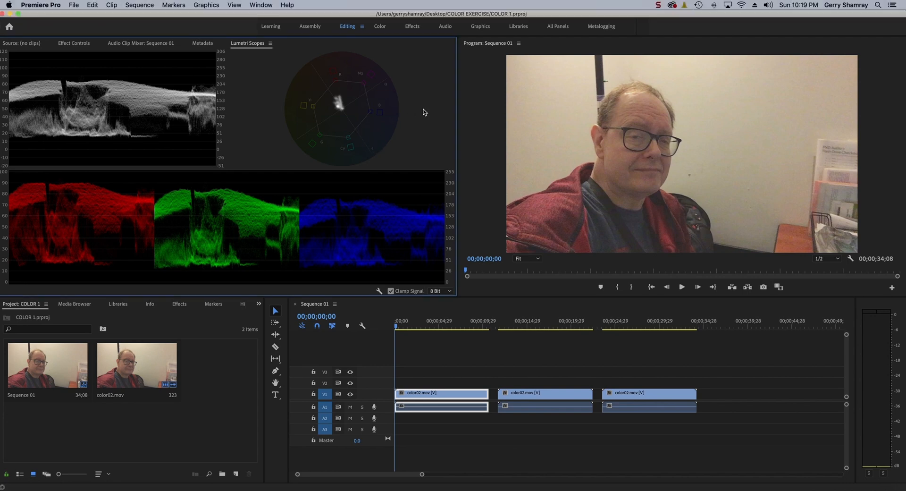
key("grave")
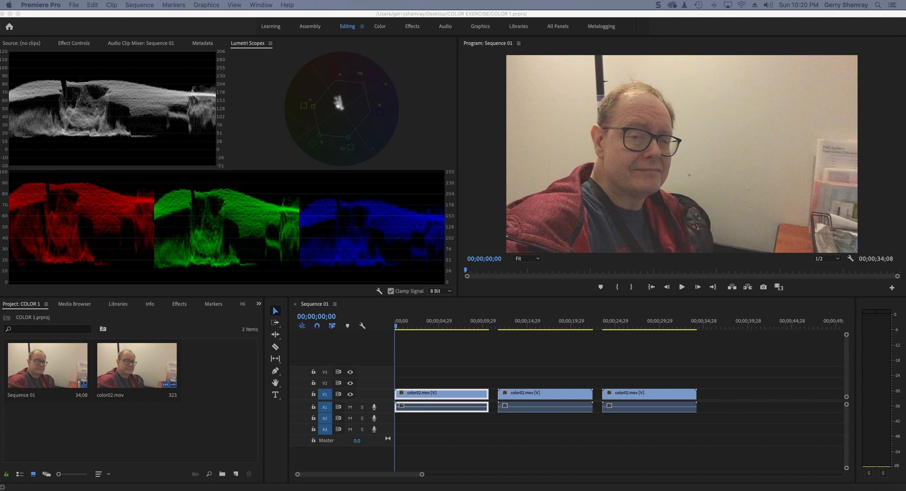
Step: Open the Lumetri Color controls and apply automatic tone correction to the first clip
left_click(259, 5)
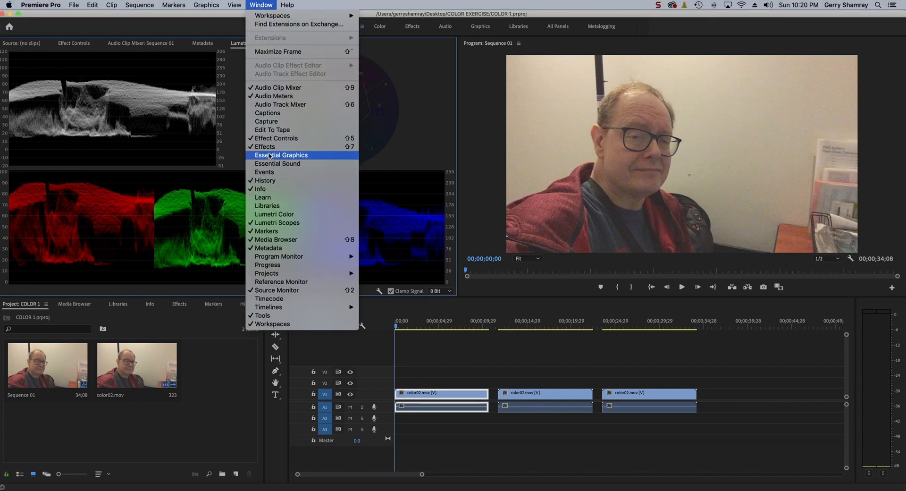
left_click(271, 215)
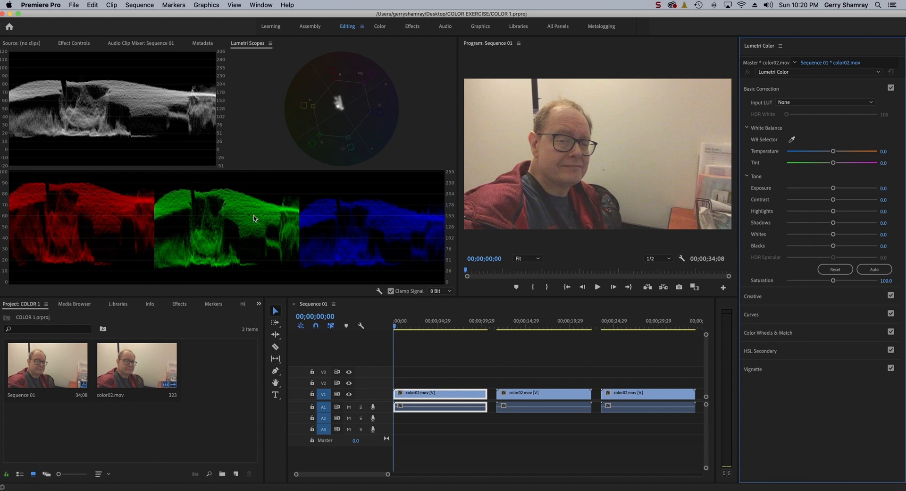
left_click(876, 270)
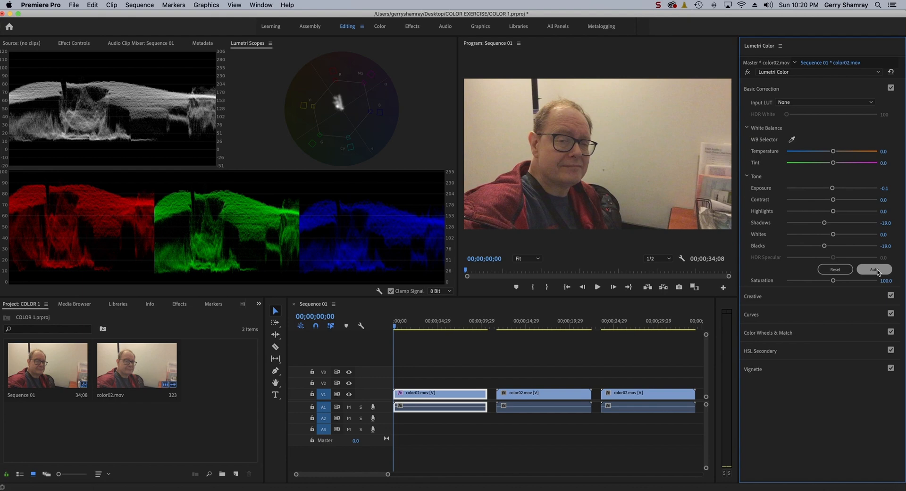
Step: Compare the first clip with and without its tone correction and preview the corrected footage at several frames
left_click(747, 72)
left_click(747, 72)
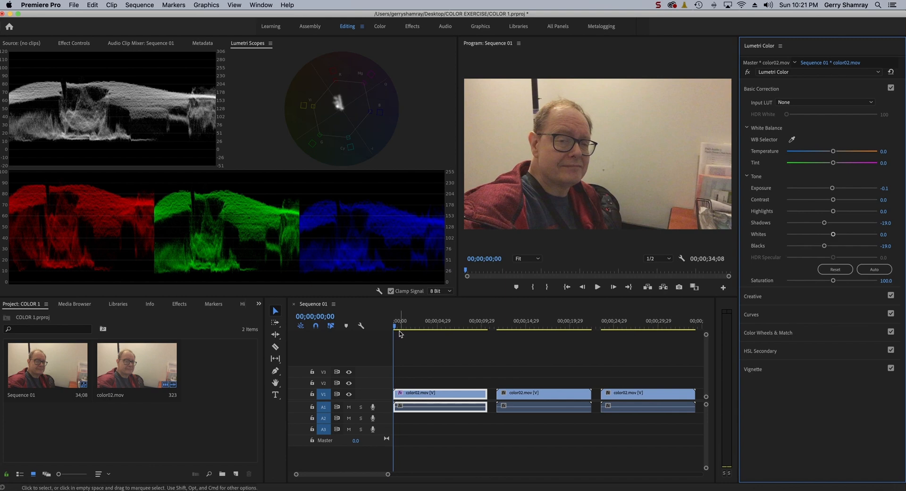
left_click_drag(396, 328, 454, 335)
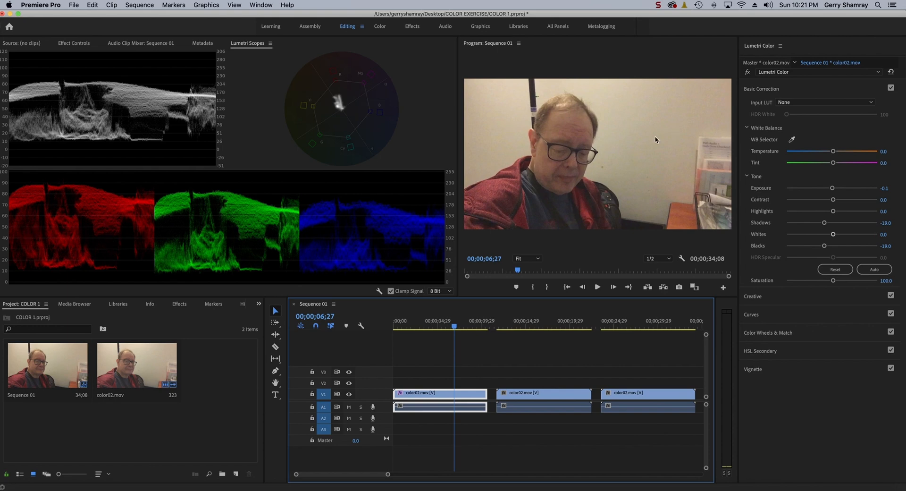
left_click_drag(455, 327, 414, 327)
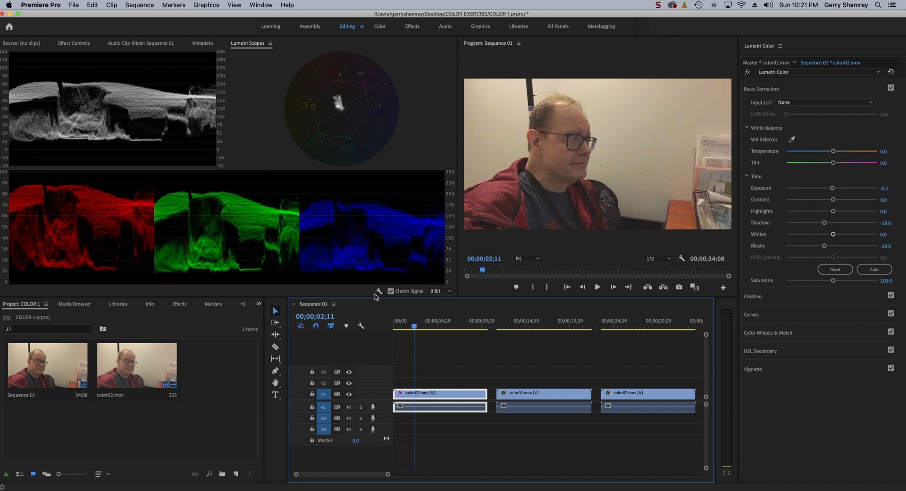
Step: White-balance the first clip by sampling the pale wall behind the man, and compare it with the uncorrected image
left_click(793, 140)
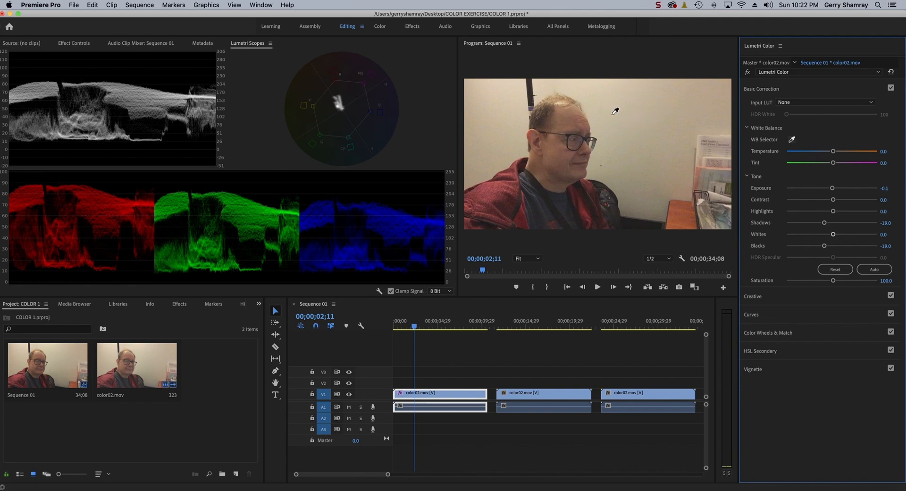
left_click(613, 113)
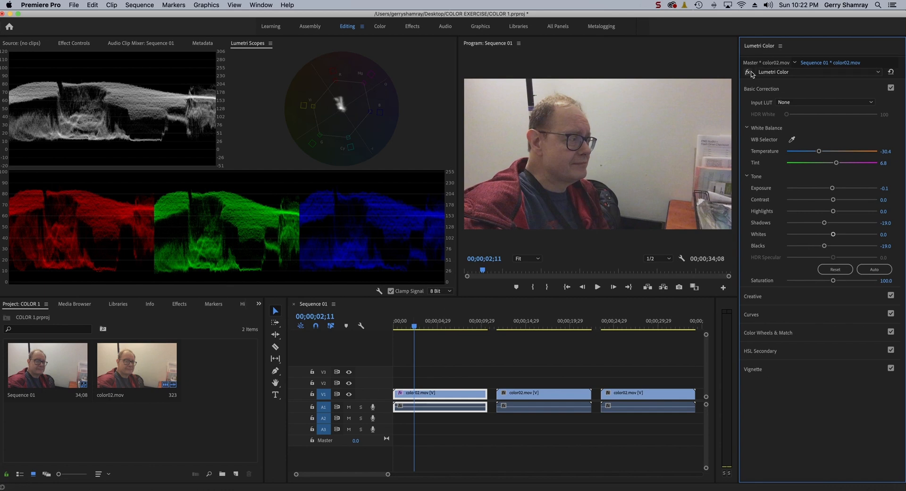
left_click(749, 73)
left_click(749, 72)
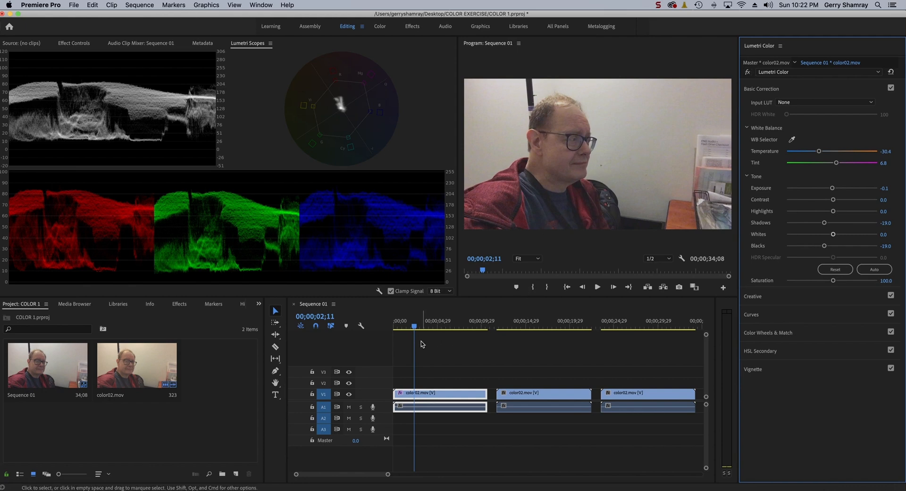
Step: Apply automatic tone correction to the second clip and white-balance it by sampling the pale wall
left_click_drag(416, 328, 562, 341)
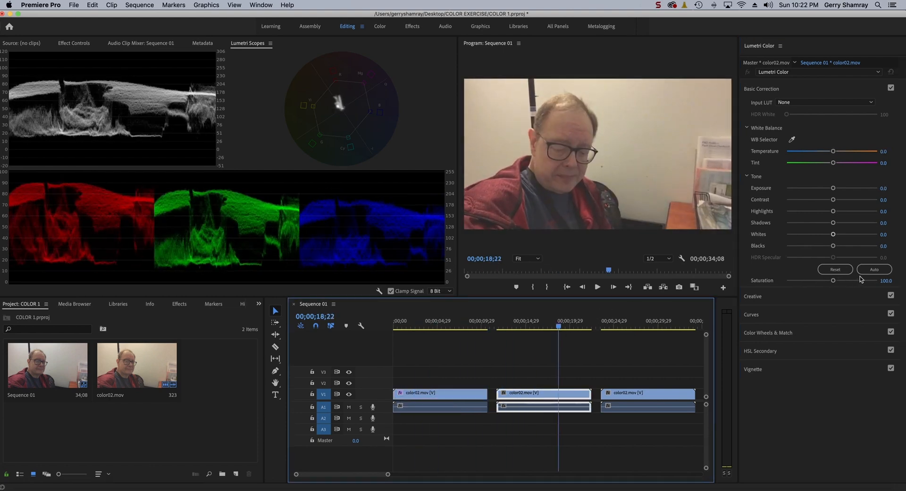
left_click(874, 270)
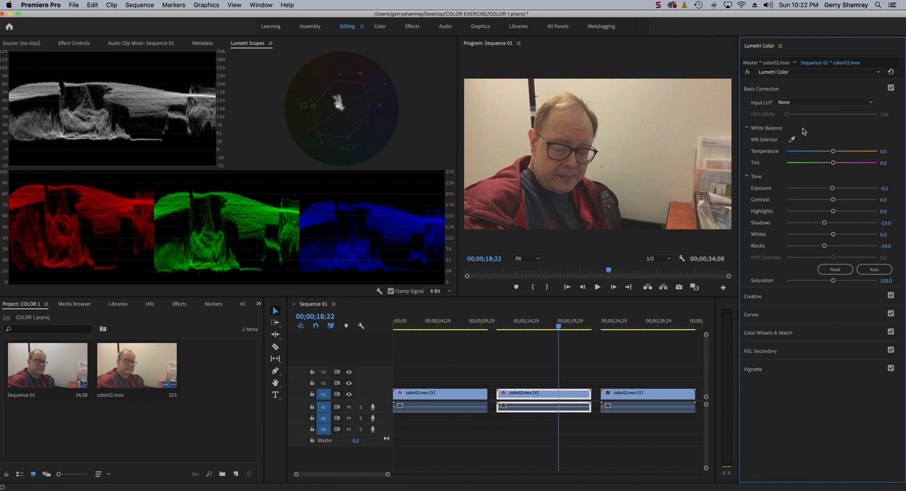
left_click(623, 108)
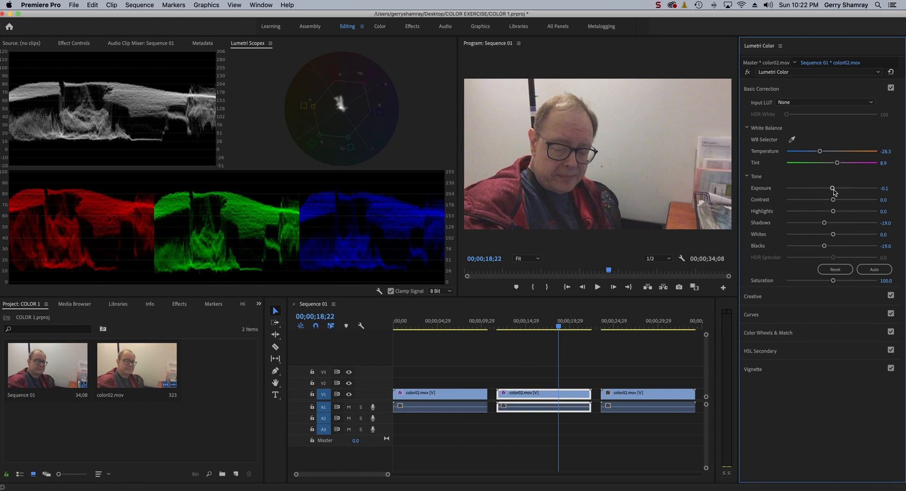
Step: Set the second clip's contrast to 60, trying out exposure and highlights adjustments and resetting the highlights to 0
mouse_move(833, 189)
left_mouse_down()
mouse_move(870, 185)
mouse_move(794, 197)
mouse_move(850, 188)
left_mouse_up()
left_click_drag(833, 201, 857, 199)
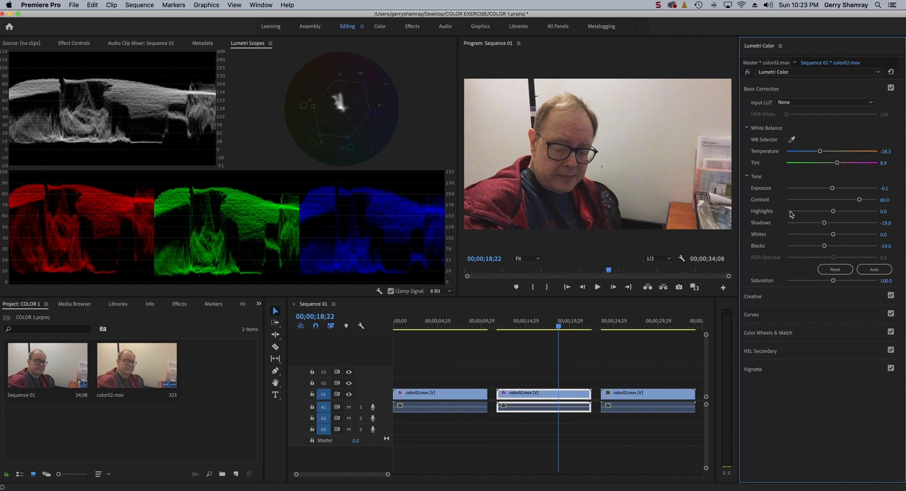
mouse_move(833, 213)
left_mouse_down()
mouse_move(873, 204)
mouse_move(804, 222)
mouse_move(834, 219)
left_mouse_up()
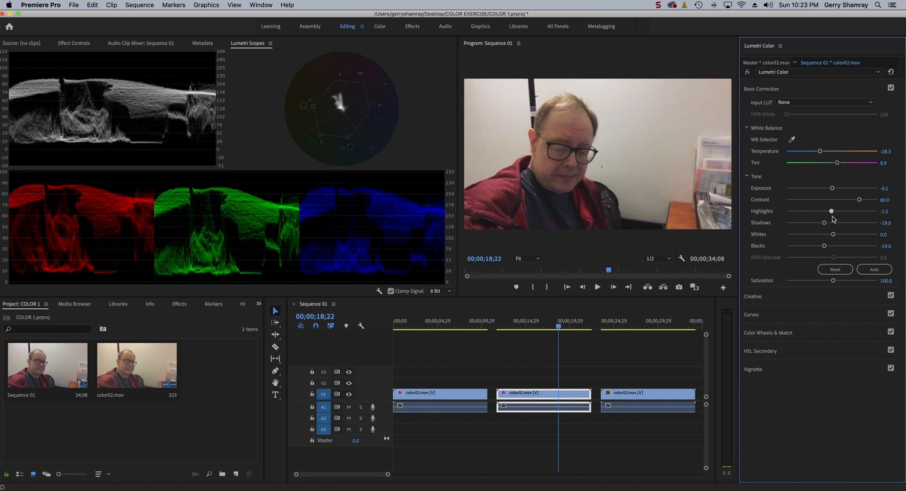
double_click(832, 216)
Step: Set the second clip's shadows to -21, whites to 26.8 and blacks to -43.4
mouse_move(825, 224)
left_mouse_down()
mouse_move(808, 227)
mouse_move(823, 225)
left_mouse_up()
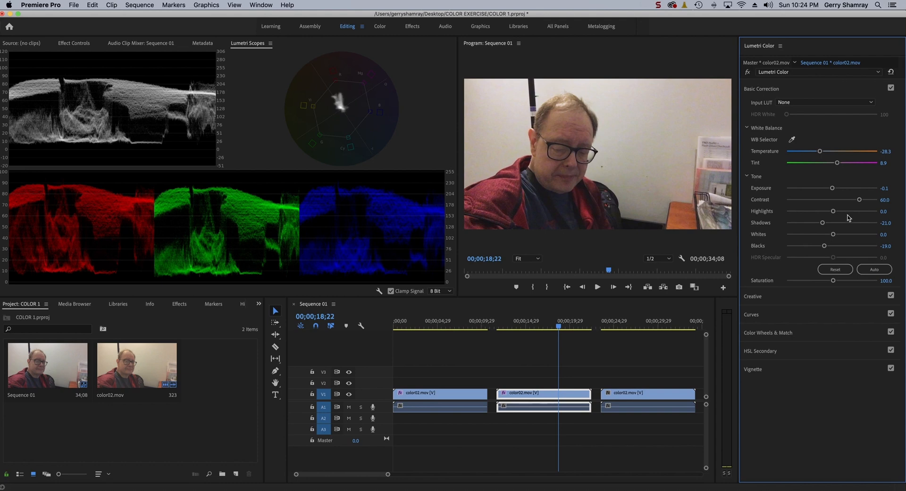
mouse_move(834, 235)
left_mouse_down()
mouse_move(872, 234)
mouse_move(843, 243)
left_mouse_up()
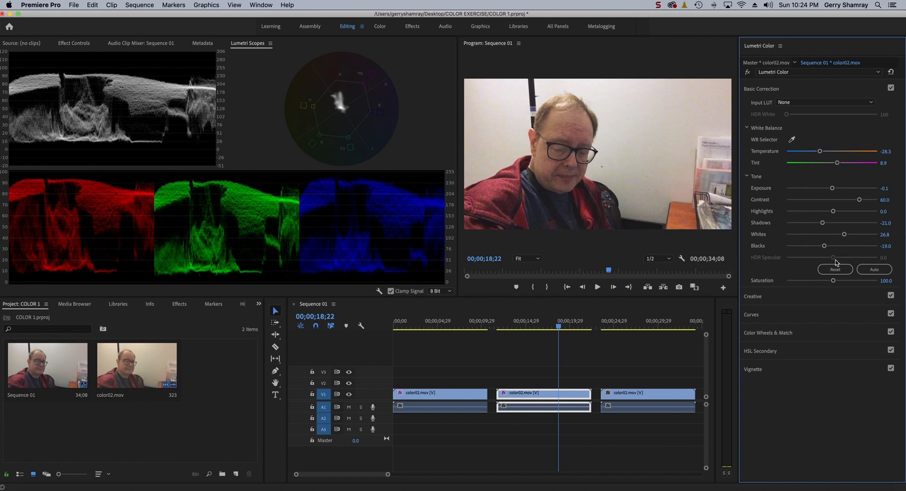
left_click_drag(824, 246, 811, 252)
Step: Preview an earlier frame of the second clip and compare it with and without the Lumetri correction
left_click_drag(561, 327, 507, 329)
left_click(747, 73)
left_click(747, 73)
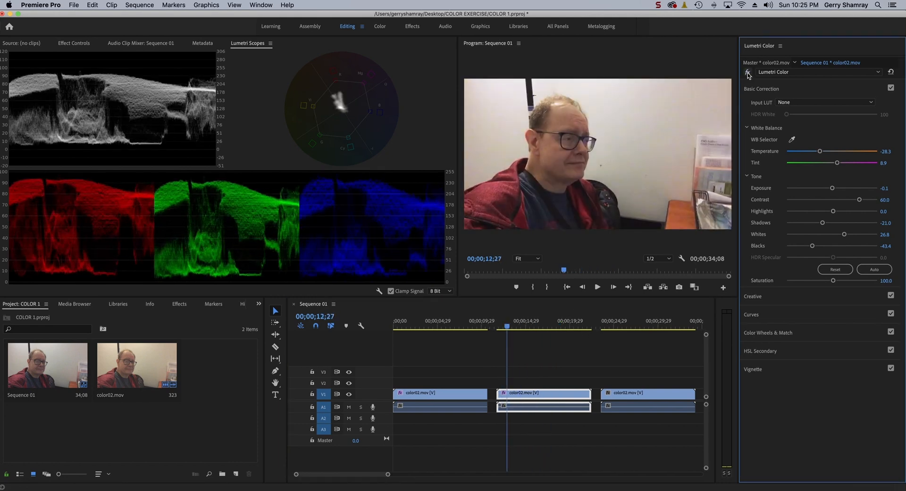
left_click(747, 73)
left_click(747, 73)
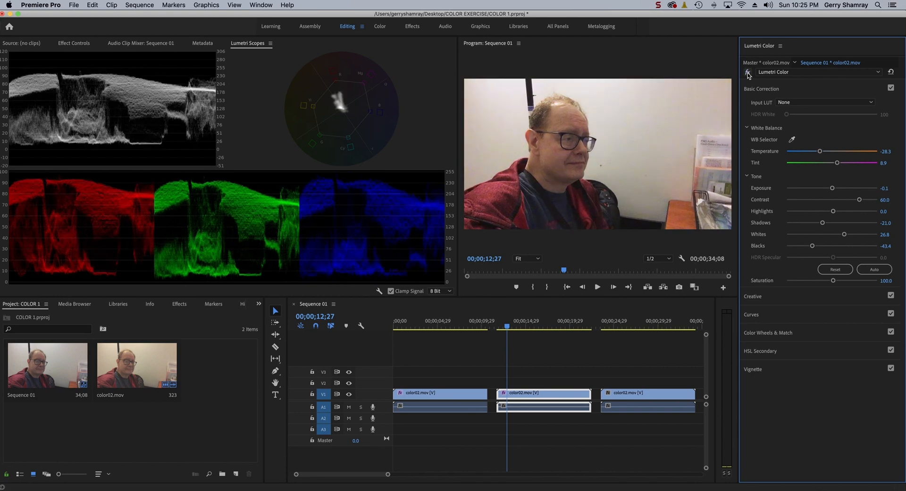